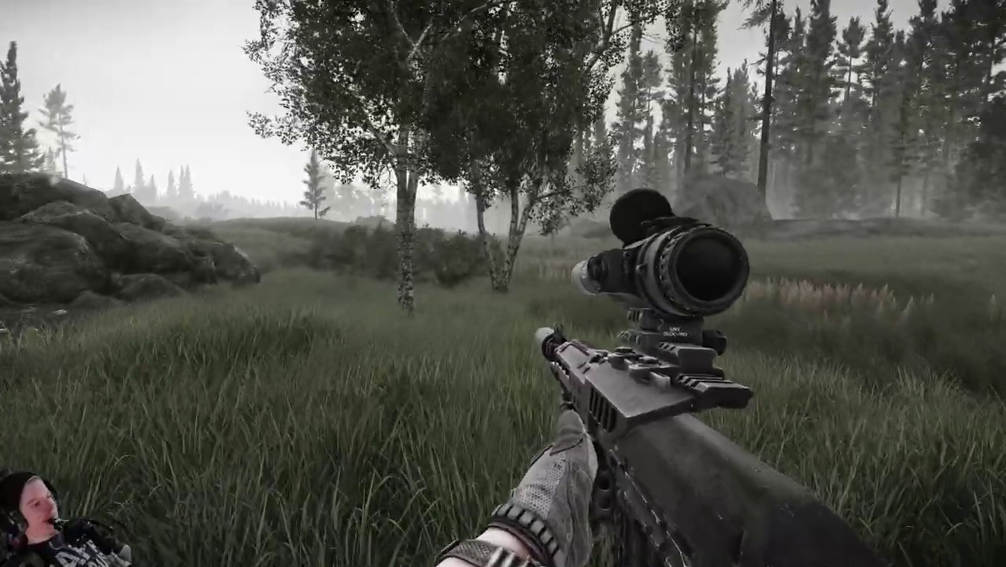
Walk the character forward through the meadow past the birch trees
{"action": "key", "text": "w"}
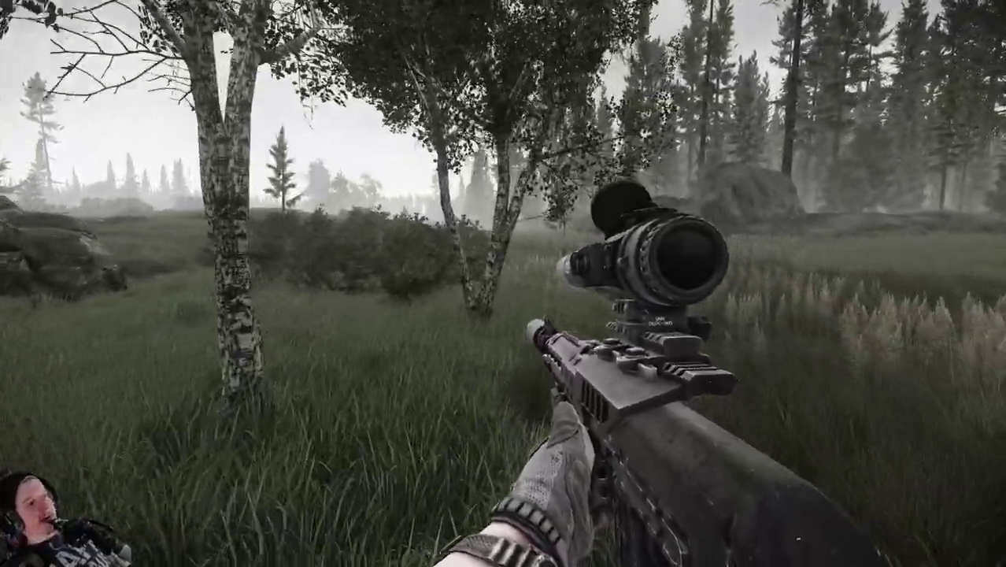
{"action": "key", "text": "w"}
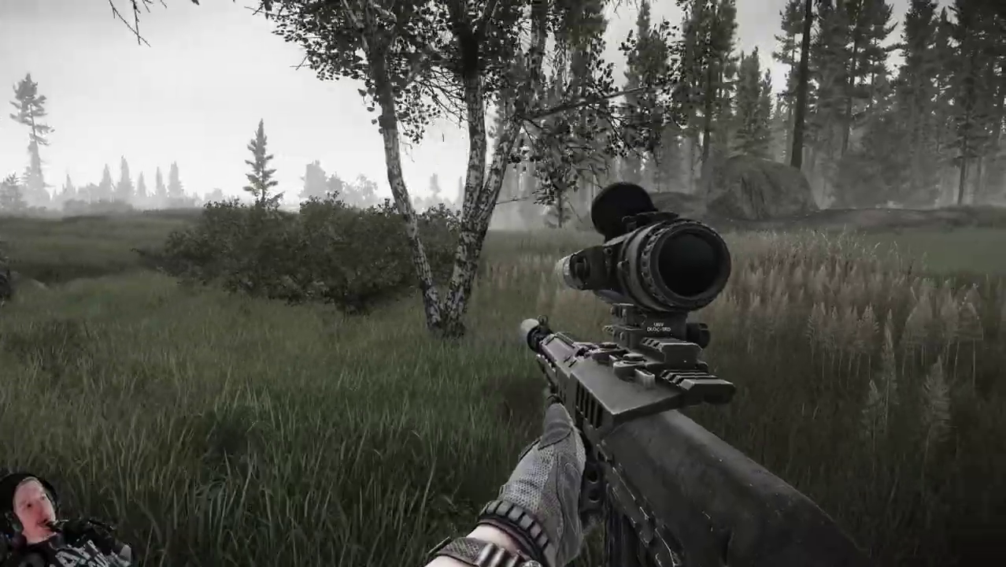
{"action": "key", "text": "w"}
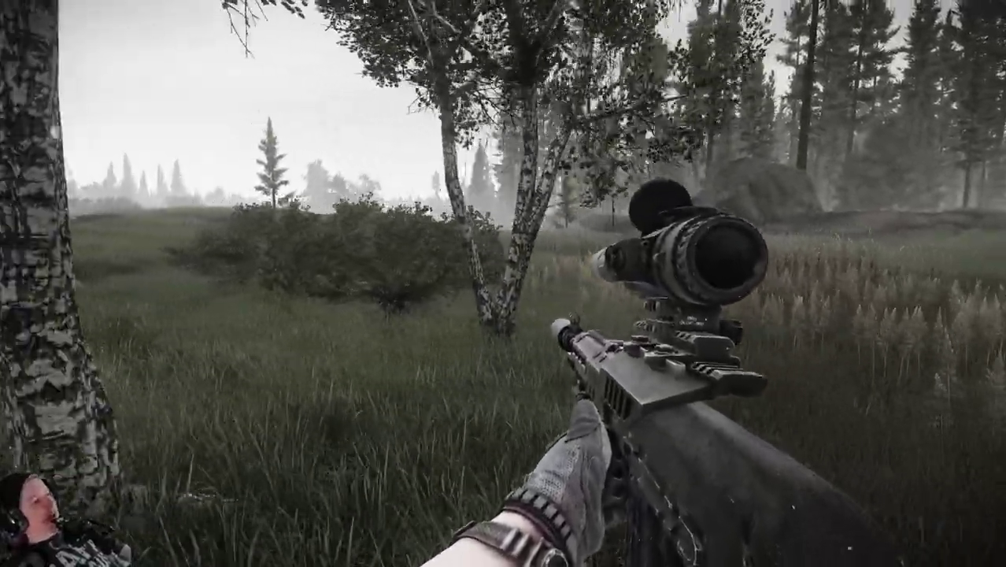
{"action": "key", "text": "w"}
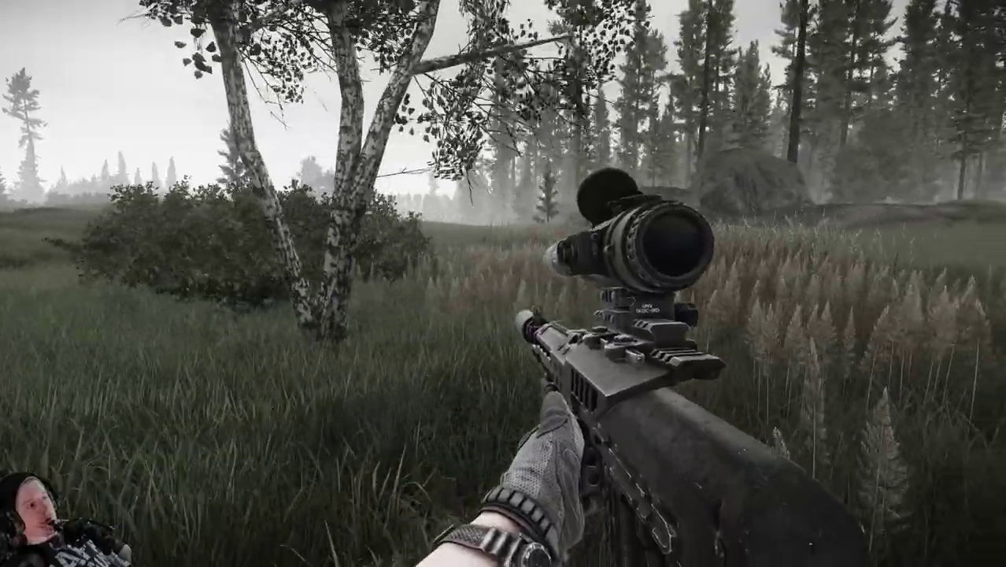
Scope in with the rifle three times, then climb over the rocky outcrop
{"action": "right_click", "coordinate": [503, 283]}
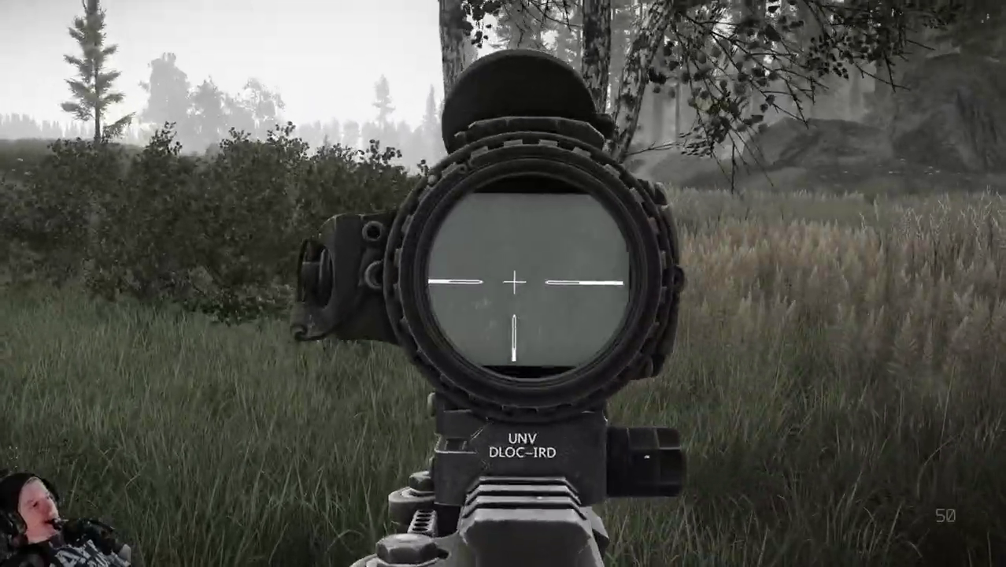
{"action": "right_click", "coordinate": [503, 284]}
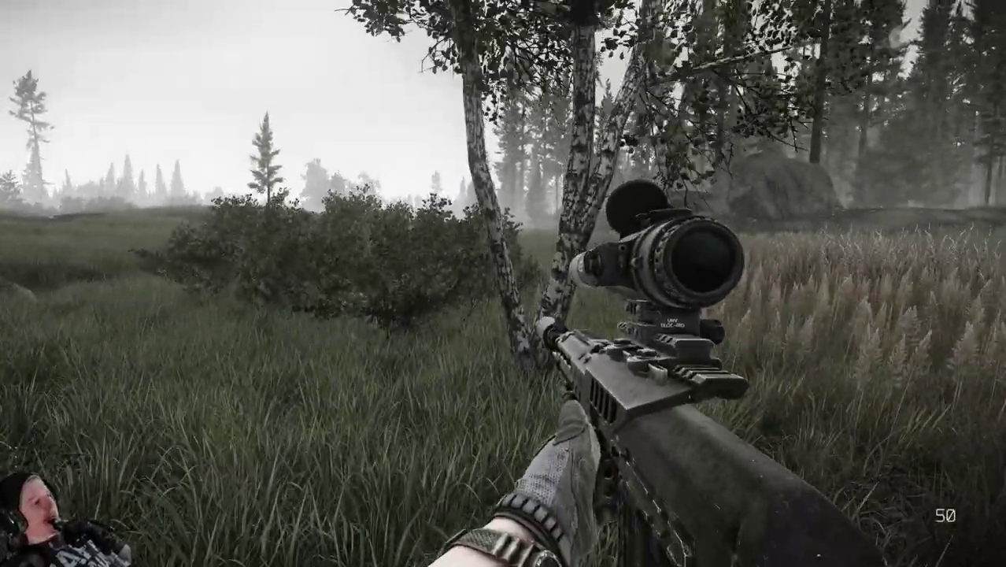
{"action": "right_click", "coordinate": [503, 283]}
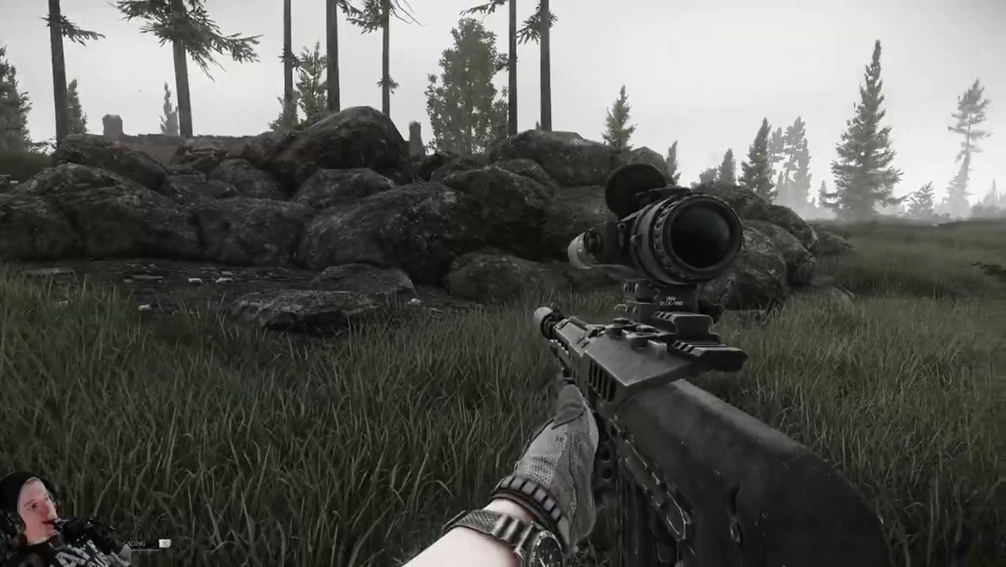
{"action": "key", "text": "w"}
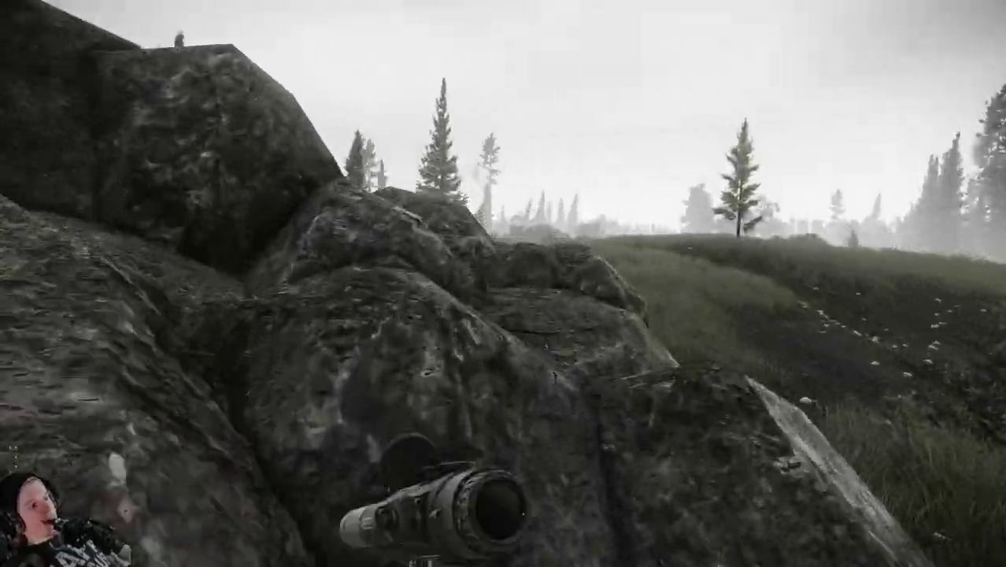
{"action": "key", "text": "w"}
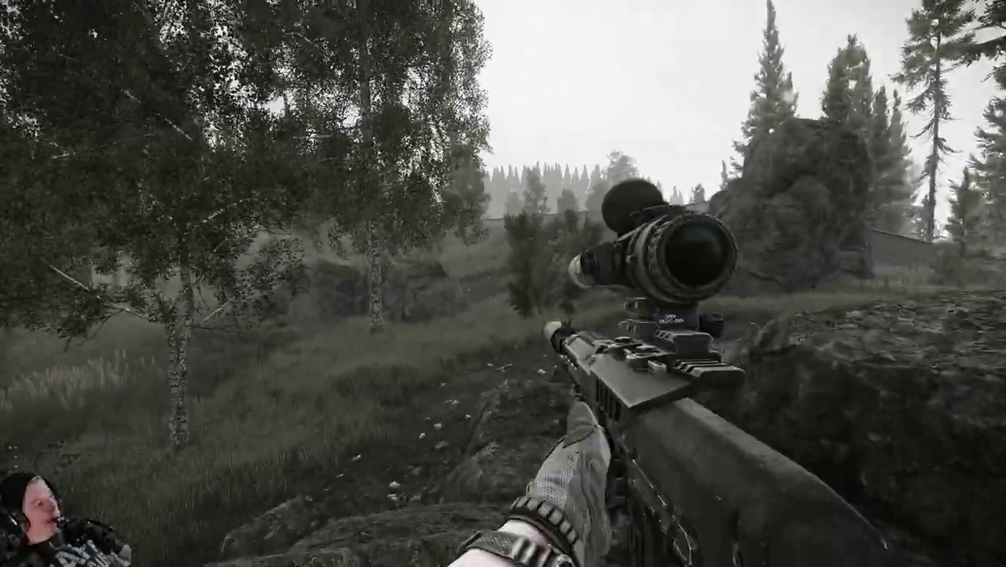